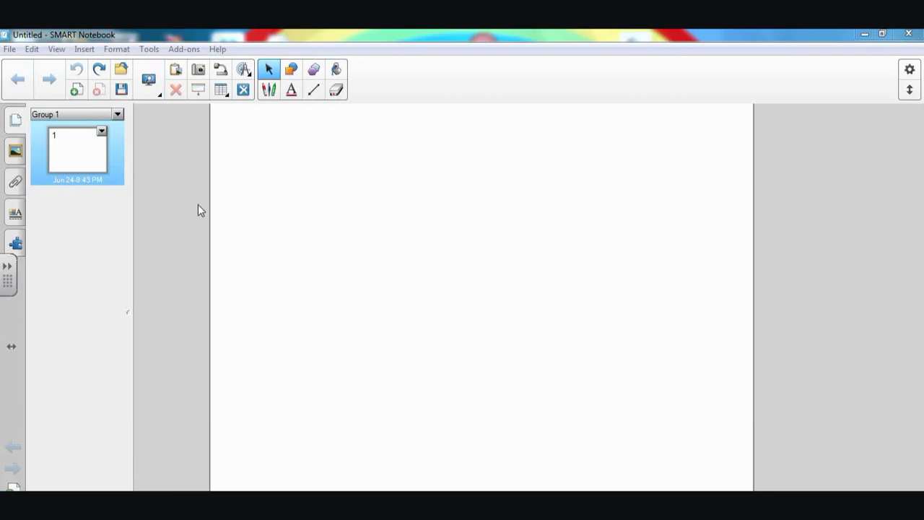
Open the Canadian currency pictures in the Gallery Essentials, under People and Culture, Everyday Things, Currency
left_click(16, 152)
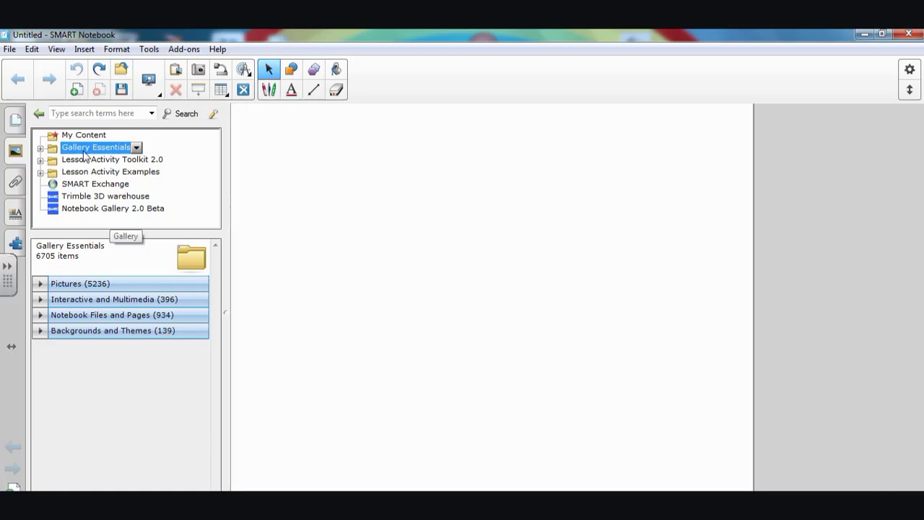
left_click(41, 148)
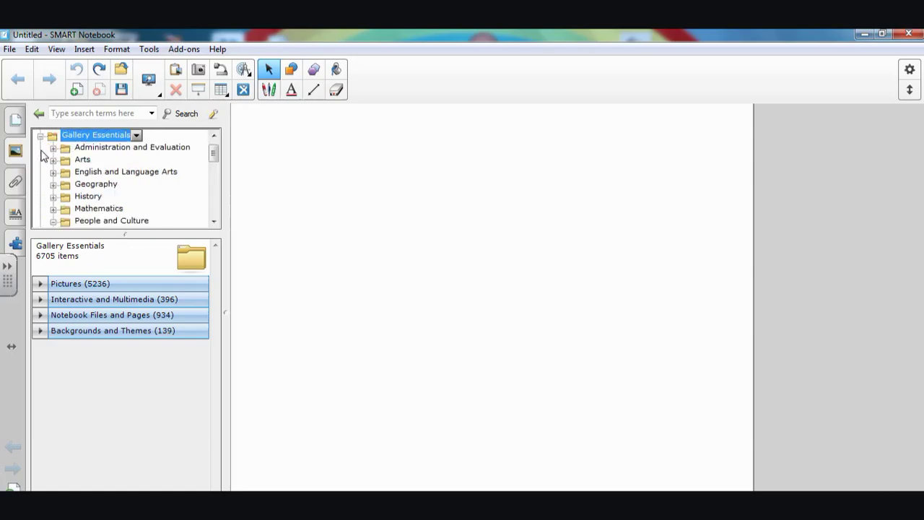
left_click(88, 221)
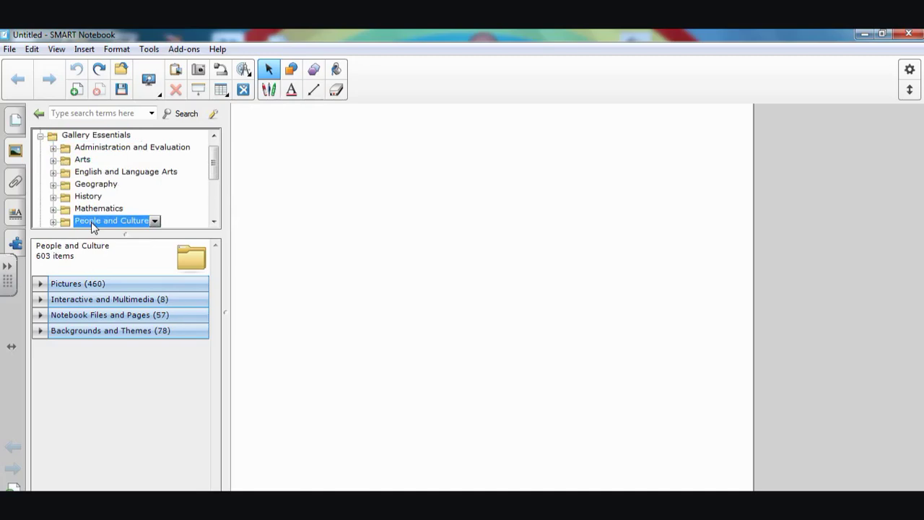
left_click(54, 222)
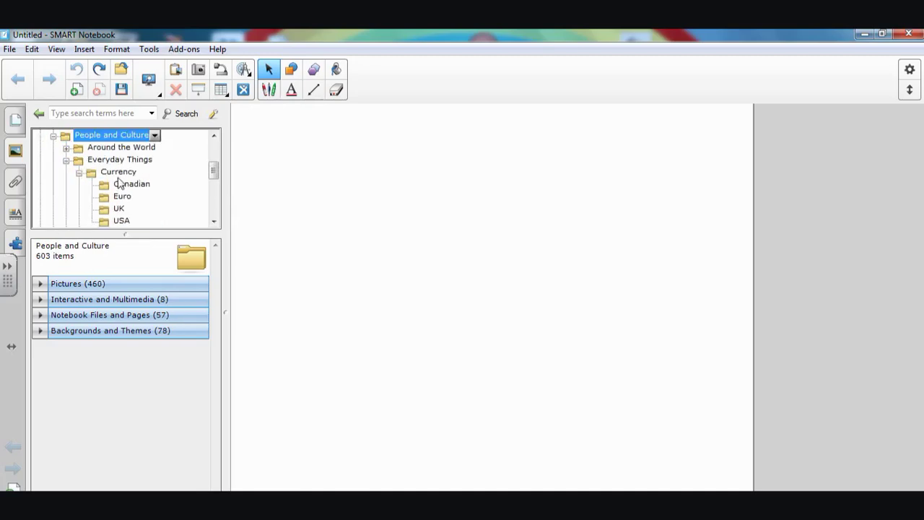
left_click(120, 173)
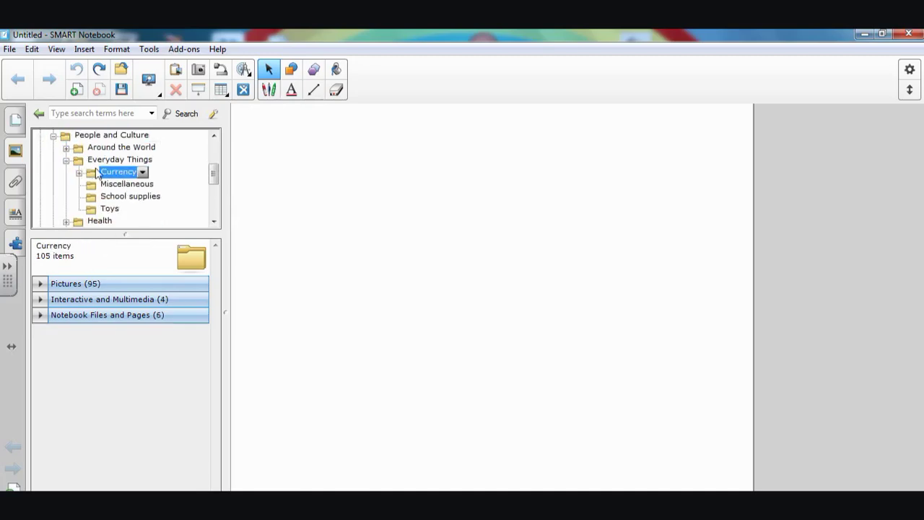
left_click(78, 174)
left_click(127, 185)
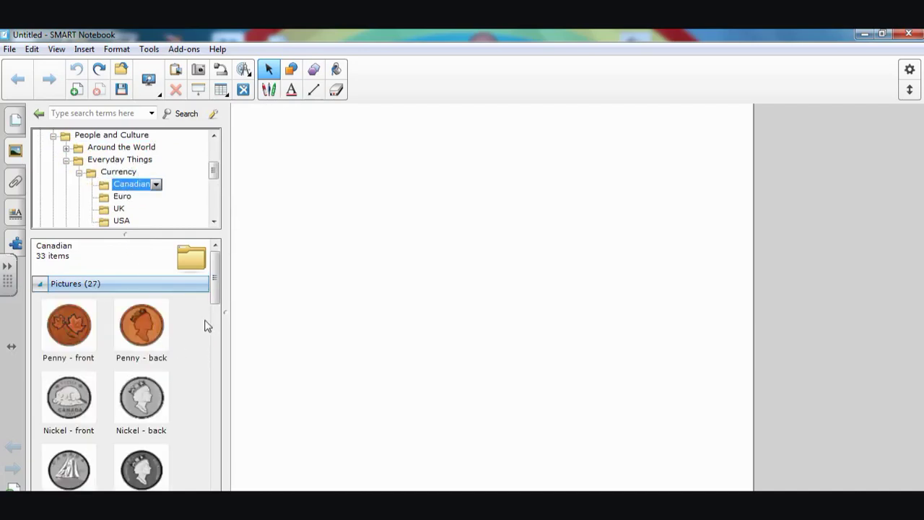
Add the Loonie - front and Toonie - front pictures to the page and arrange the loonie above the toonie
left_click_drag(219, 292, 219, 353)
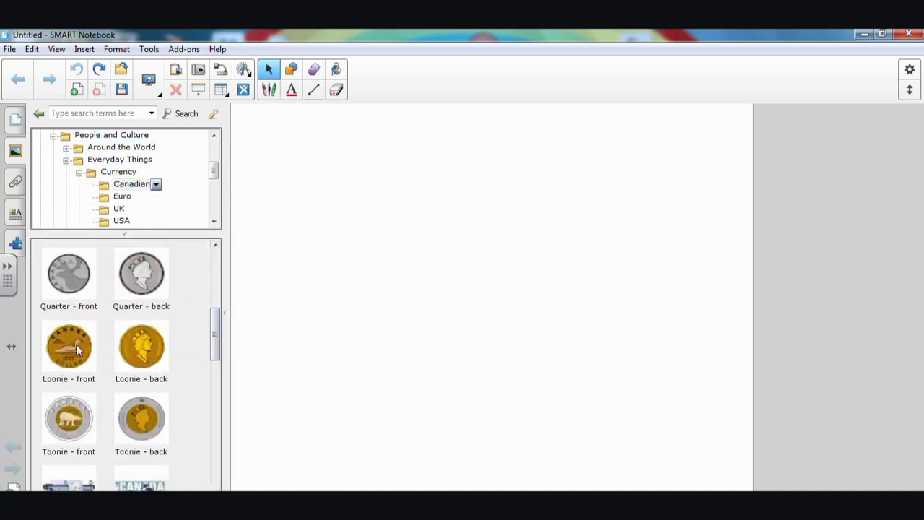
left_click_drag(76, 344, 288, 203)
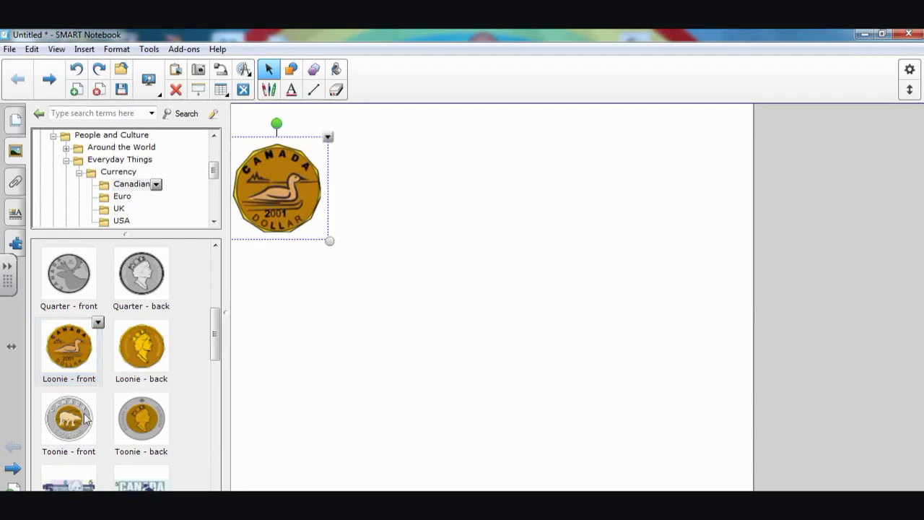
left_click_drag(68, 418, 275, 338)
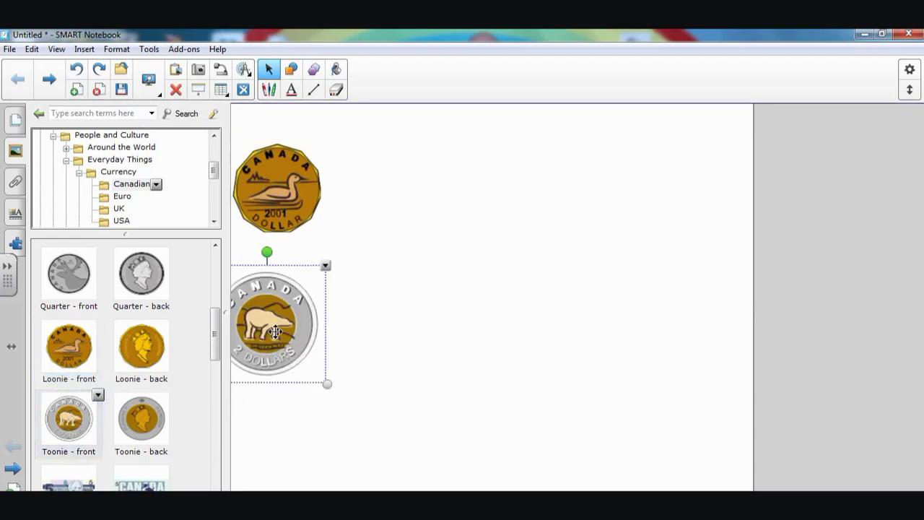
left_click(361, 448)
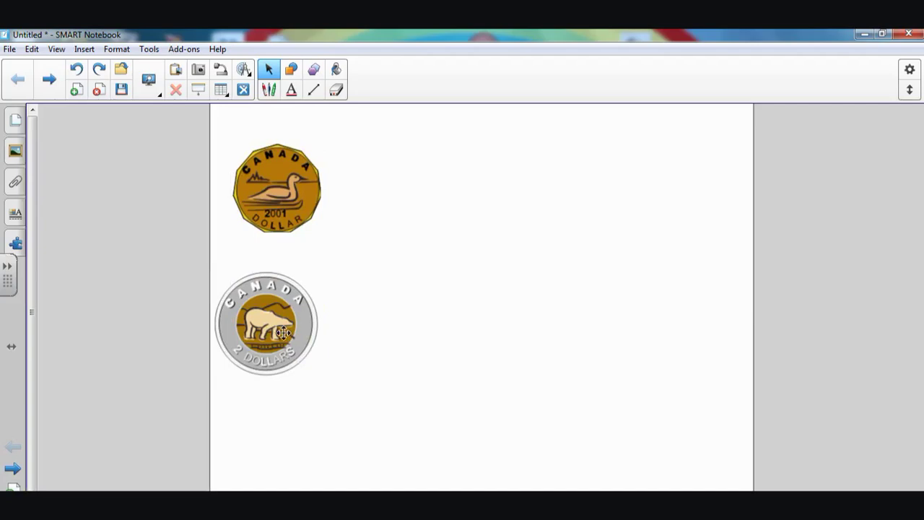
left_click_drag(293, 299, 339, 337)
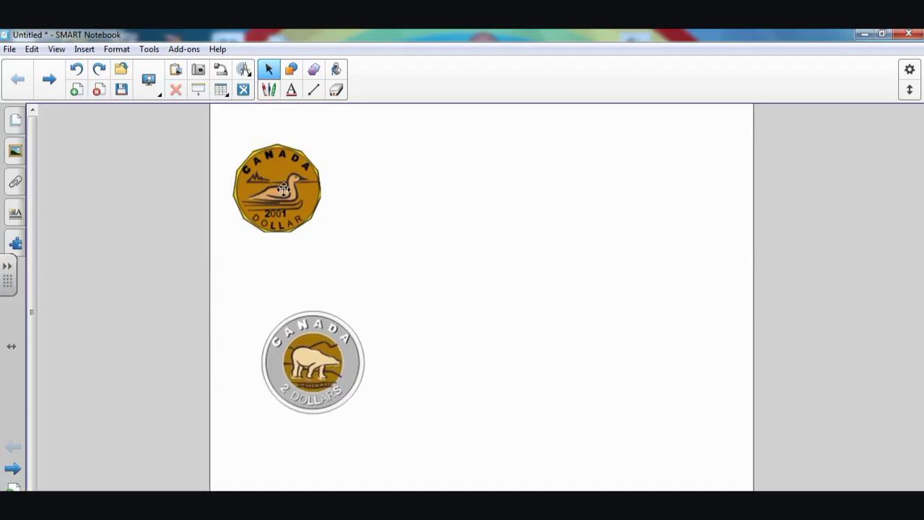
left_click_drag(289, 193, 320, 200)
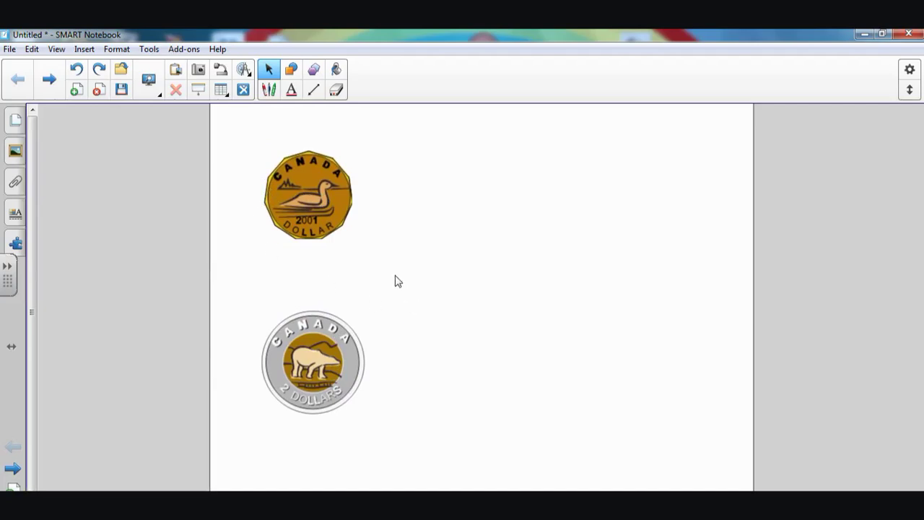
Record a sound clip of about 6 seconds for the loonie and attach it, set to play from the corner icon
left_click(307, 193)
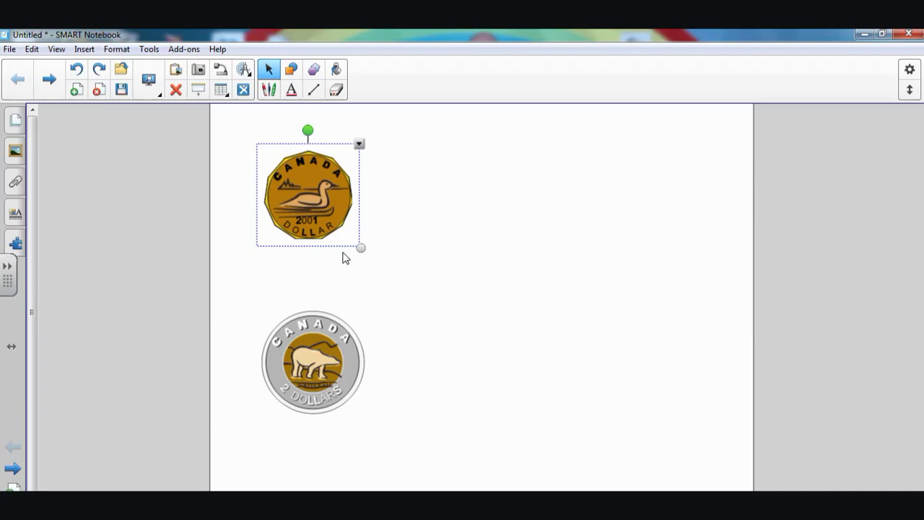
left_click(359, 146)
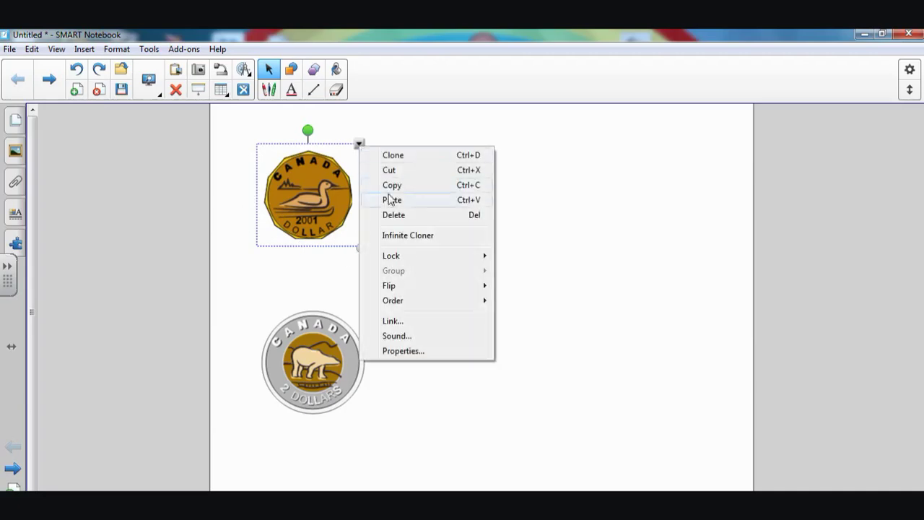
left_click(408, 337)
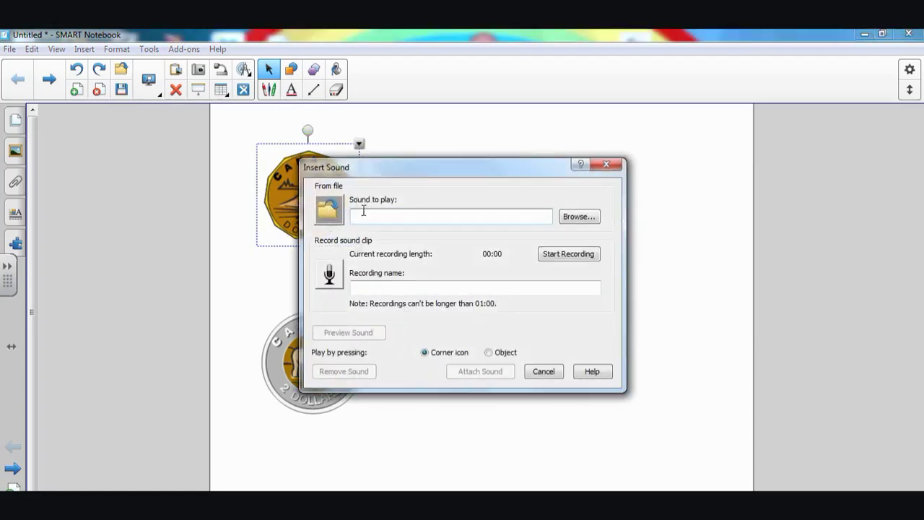
left_click(405, 218)
left_click(562, 258)
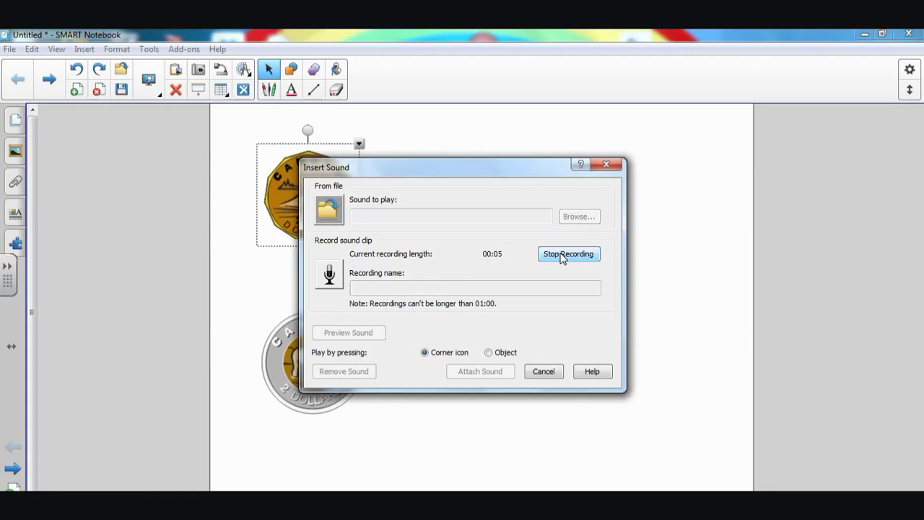
left_click(562, 255)
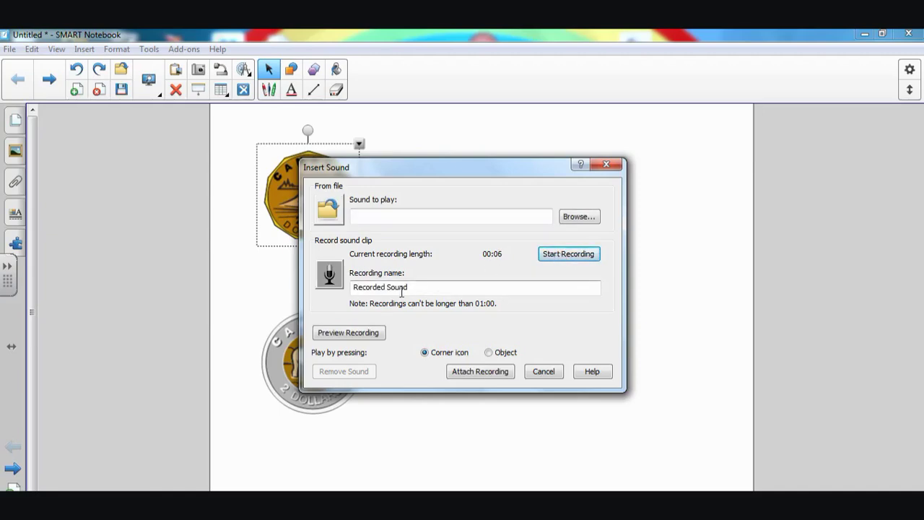
left_click_drag(415, 288, 334, 287)
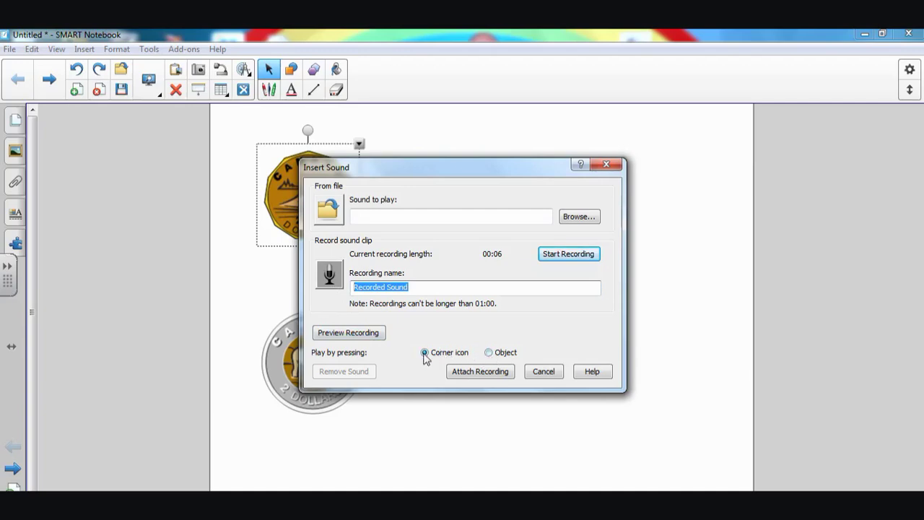
left_click(483, 373)
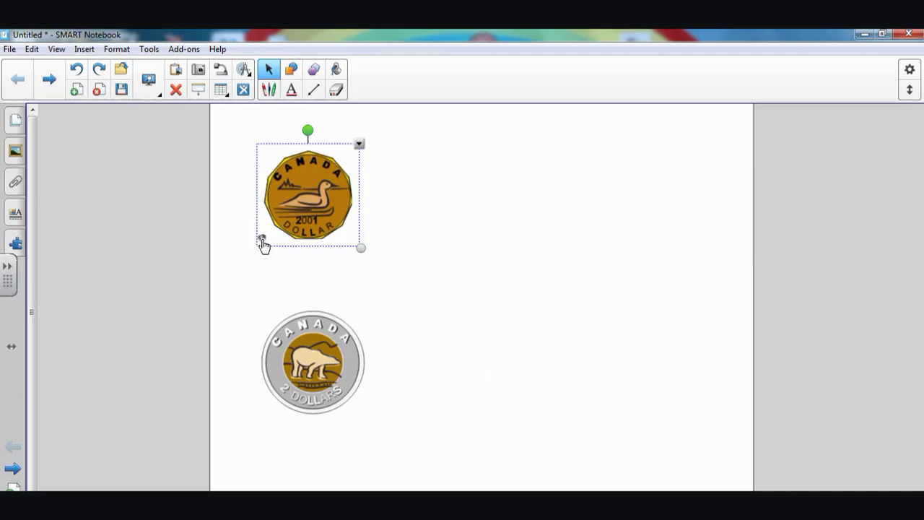
left_click(497, 286)
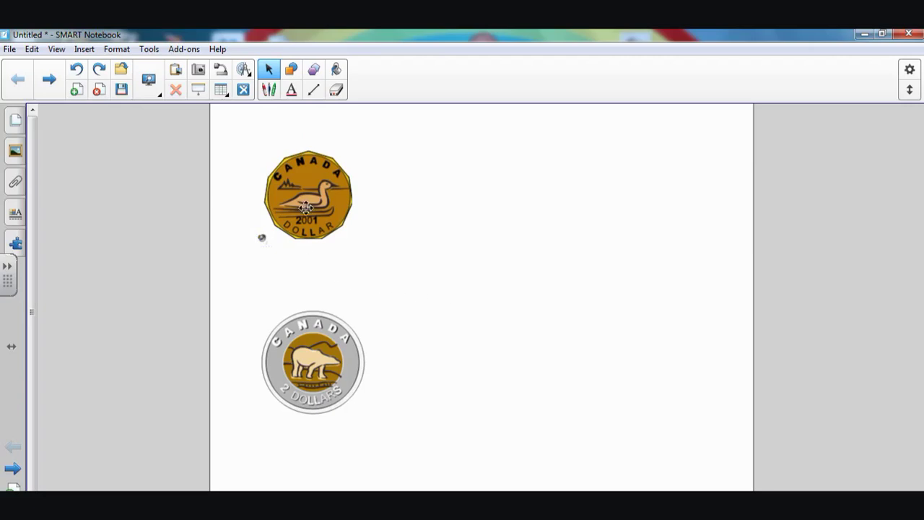
Shift the loonie slightly toward the page's center and view its Lock options
mouse_move(308, 205)
left_mouse_down()
mouse_move(327, 200)
mouse_move(309, 196)
mouse_move(320, 203)
left_mouse_up()
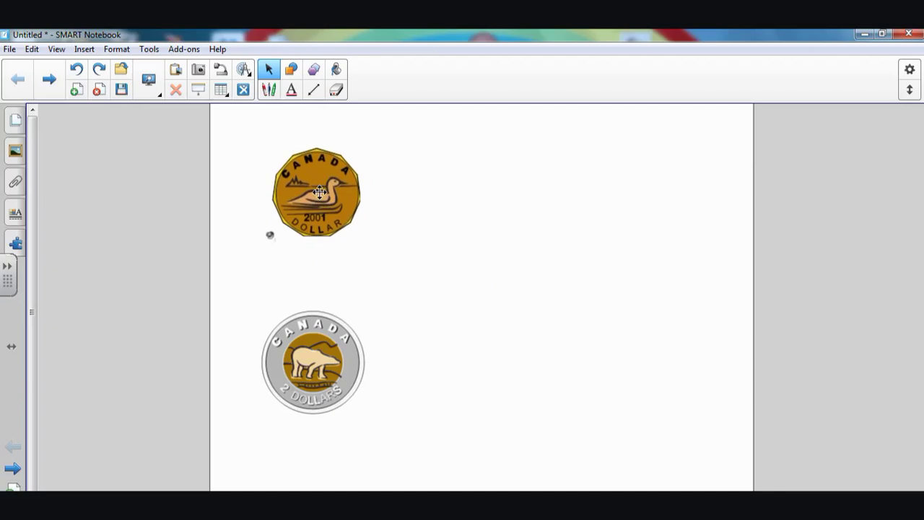
left_click(320, 191)
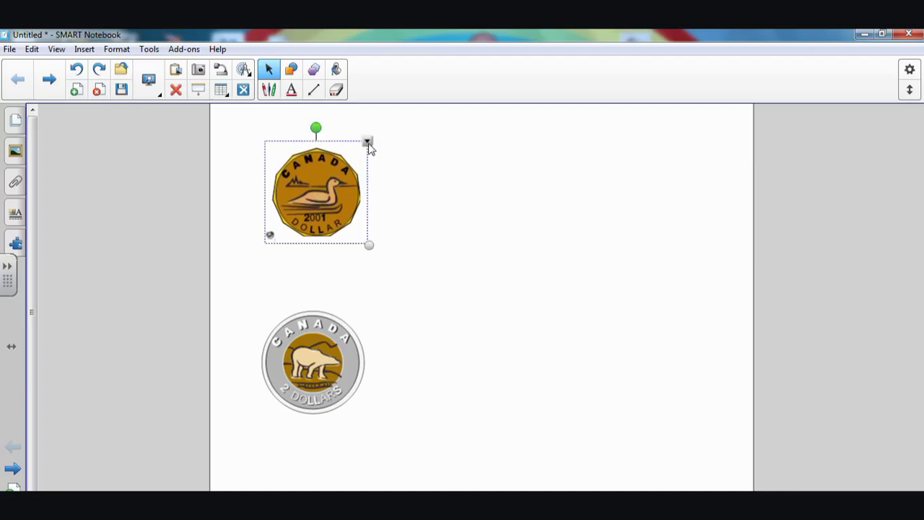
left_click(368, 142)
mouse_move(397, 257)
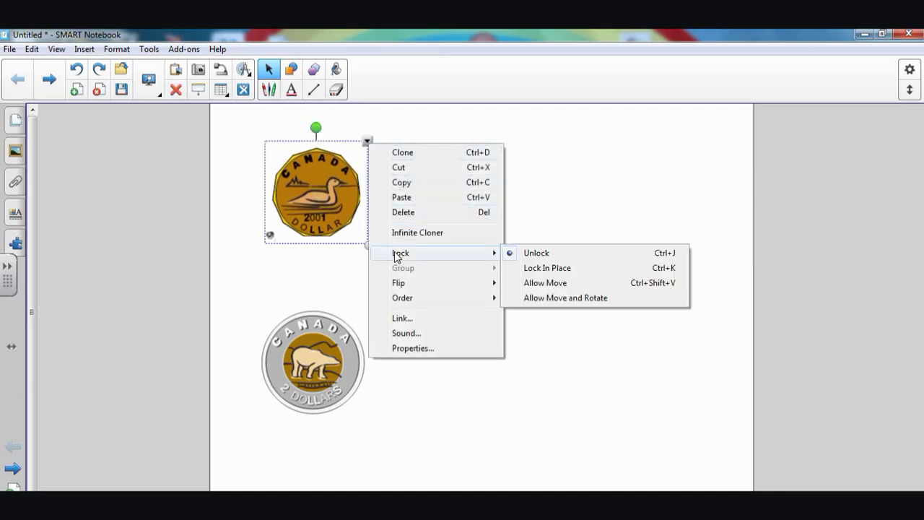
left_click(575, 402)
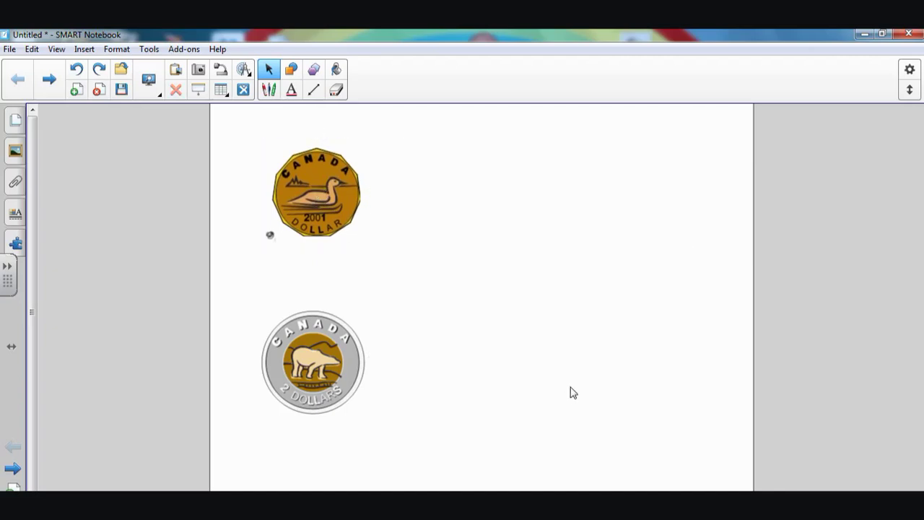
Play the loonie's attached sound from its corner icon
left_click(271, 238)
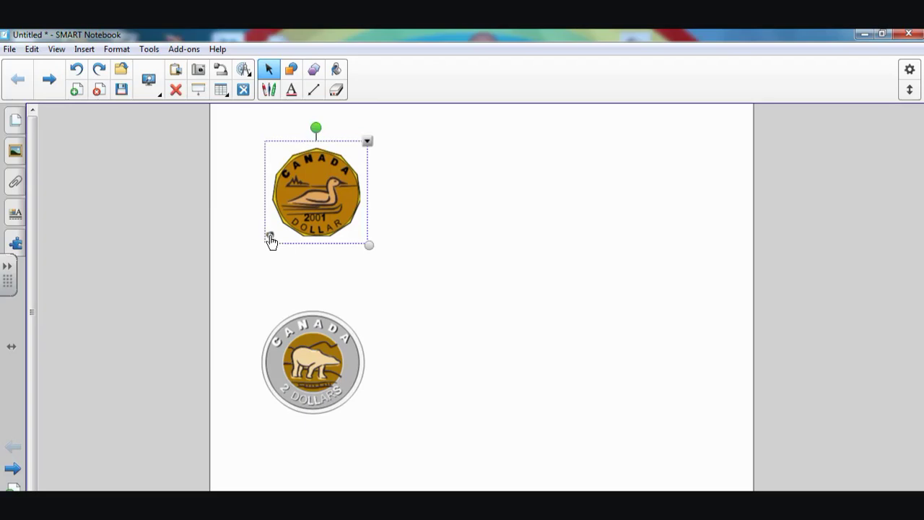
left_click(431, 290)
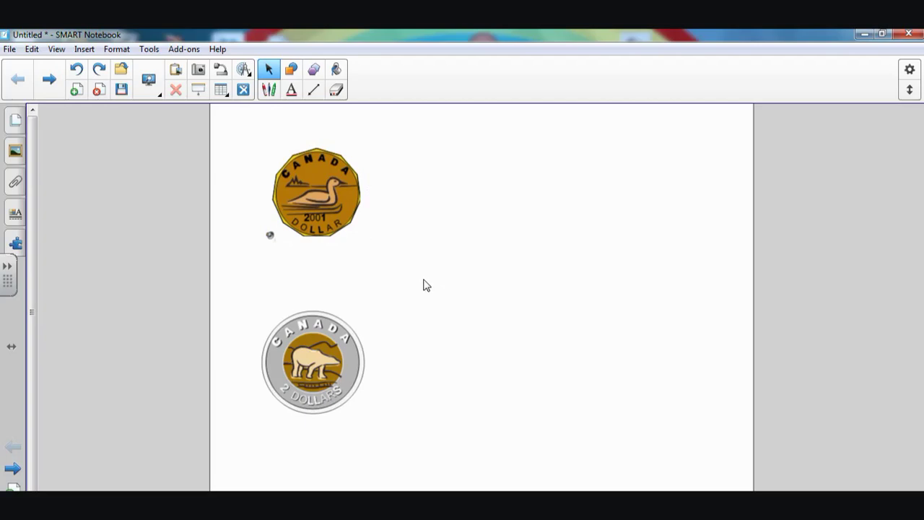
Record a sound clip of about 5 seconds for the toonie and attach it, set to play from the object itself
left_click(325, 357)
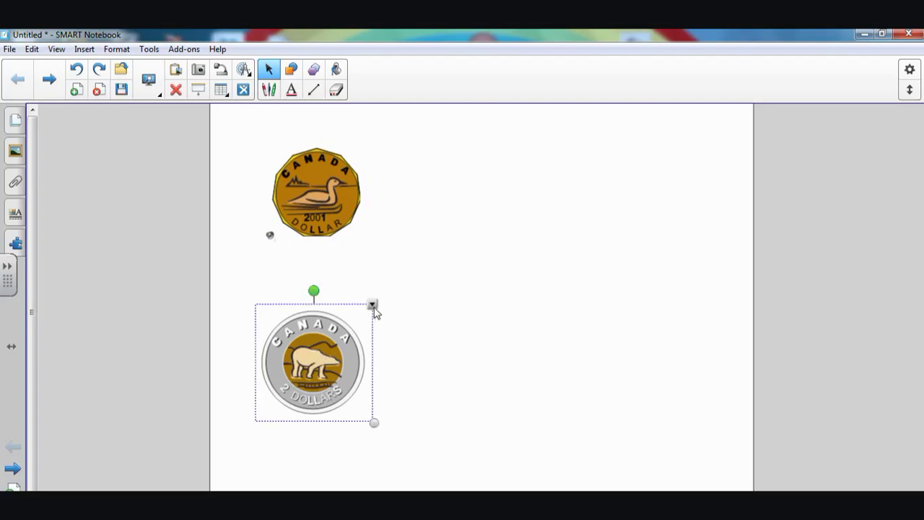
left_click(373, 307)
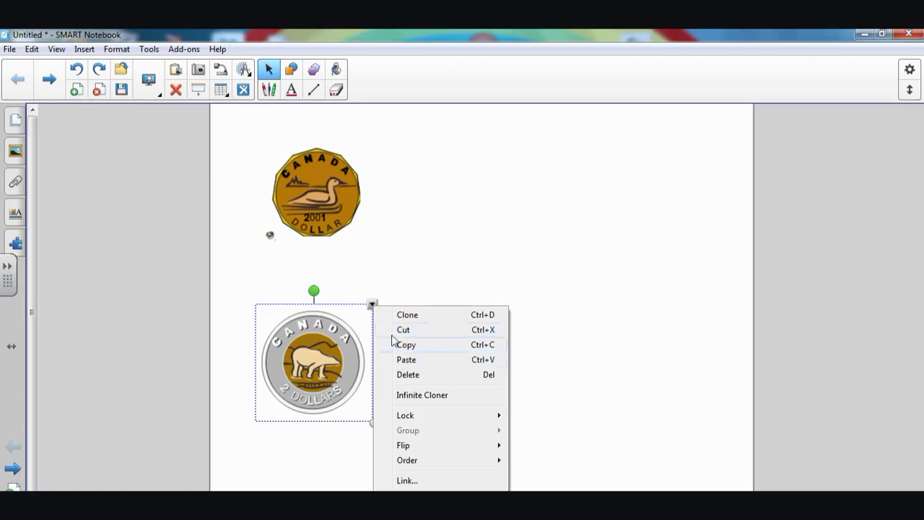
left_click(408, 489)
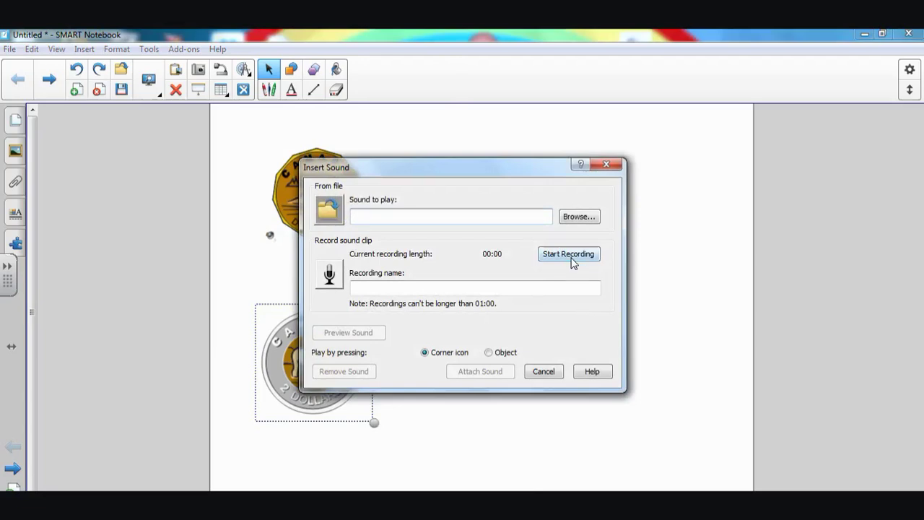
left_click(570, 254)
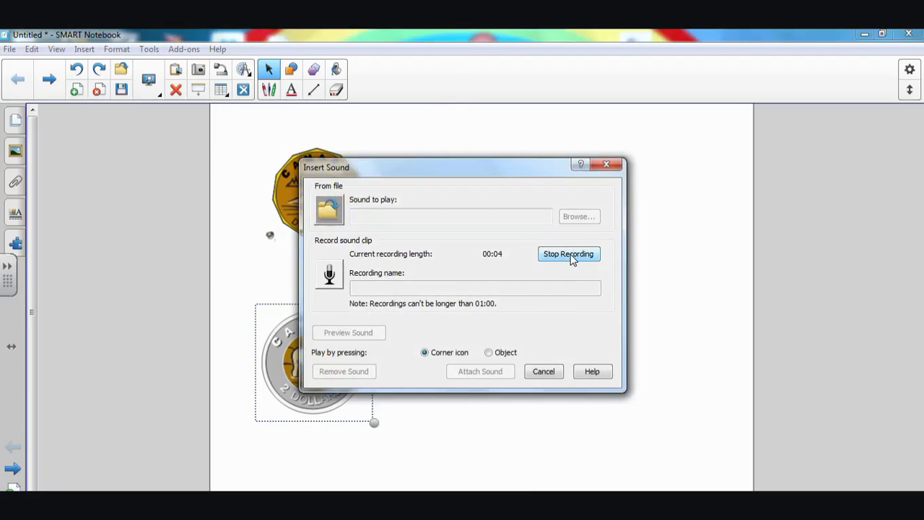
left_click(570, 254)
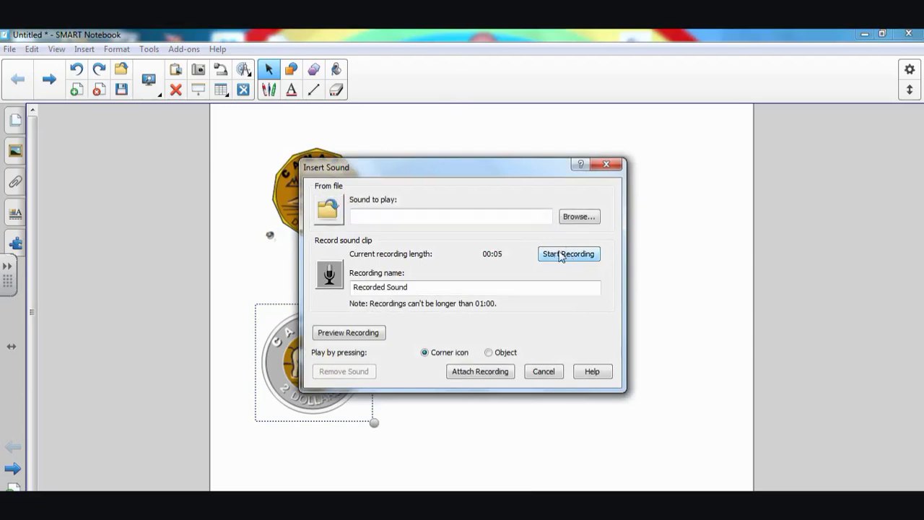
left_click(489, 352)
left_click(480, 373)
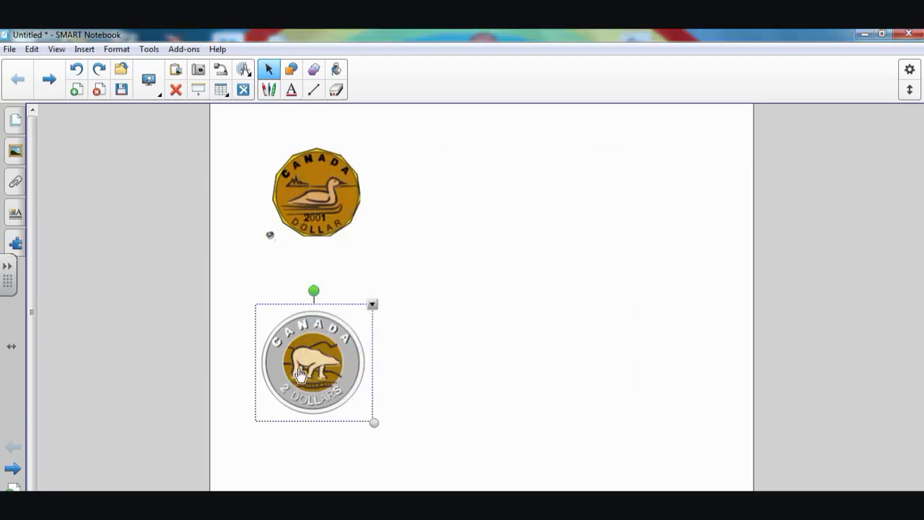
left_click(485, 398)
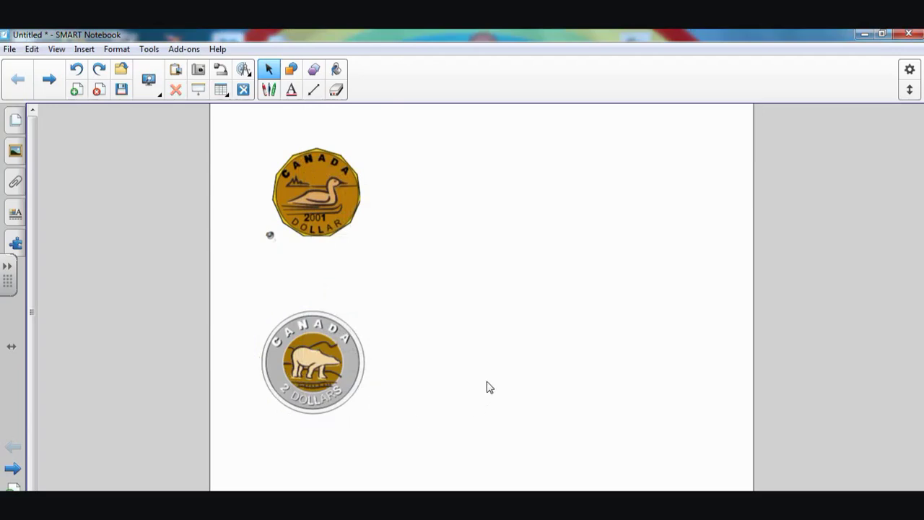
Play the toonie's attached sound from the coin picture itself
left_click(312, 364)
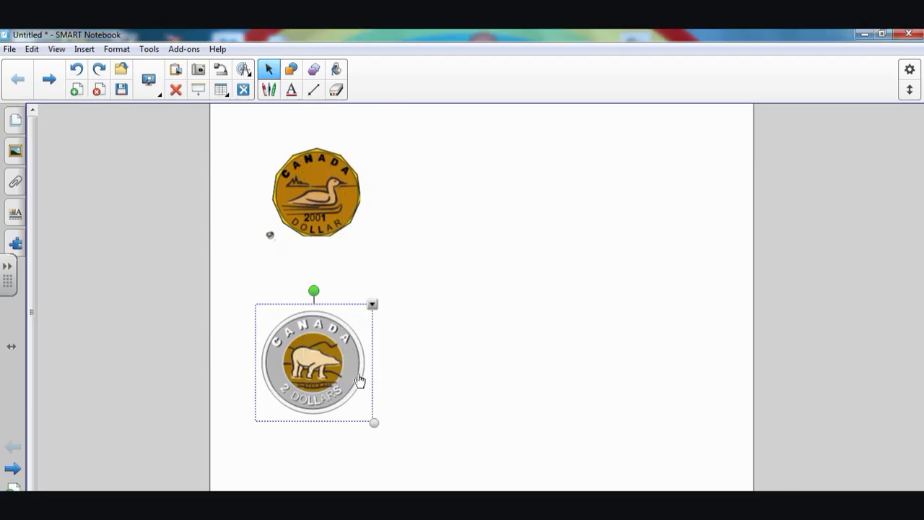
left_click(448, 383)
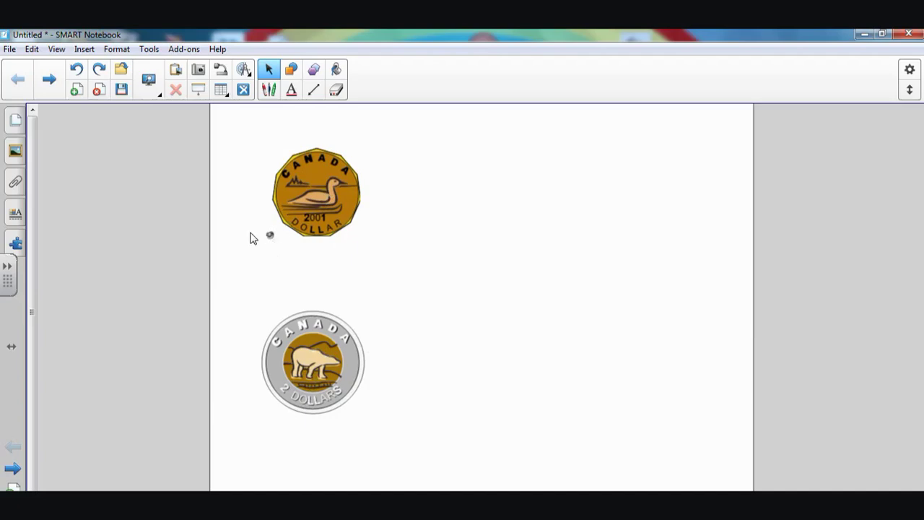
Insert a standalone sound recording of about 5 seconds named #1, played from its corner icon, and place it across from the loonie
left_click(84, 51)
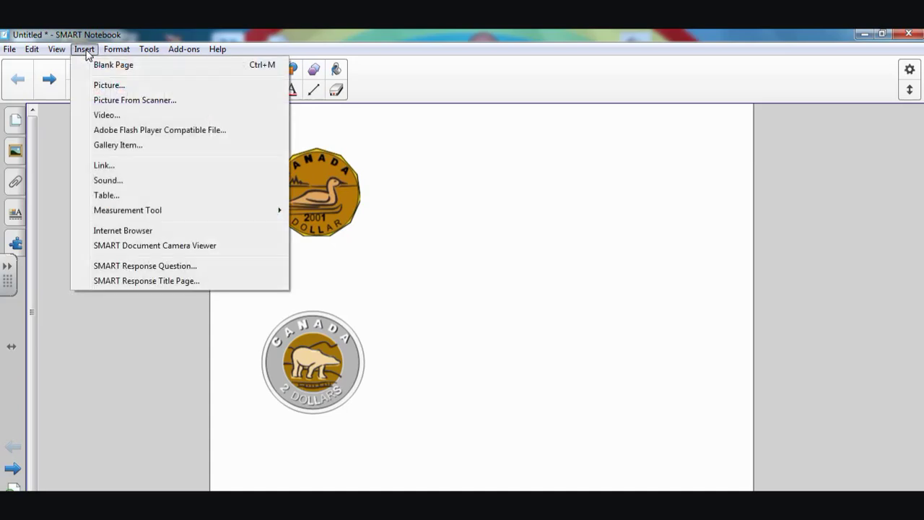
left_click(122, 182)
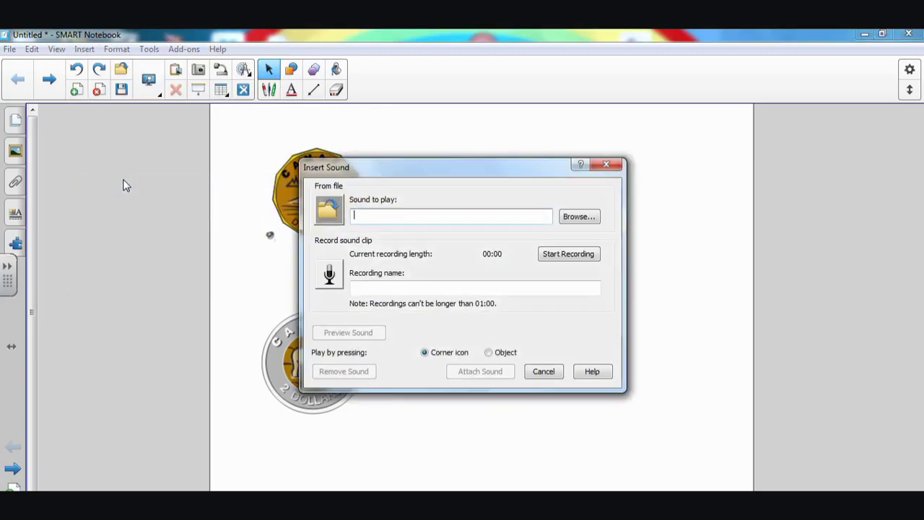
left_click(569, 254)
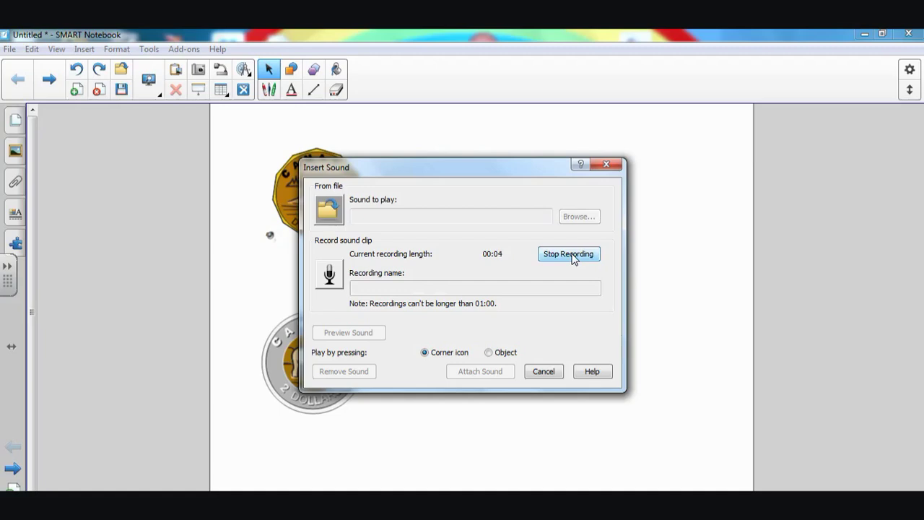
left_click(572, 255)
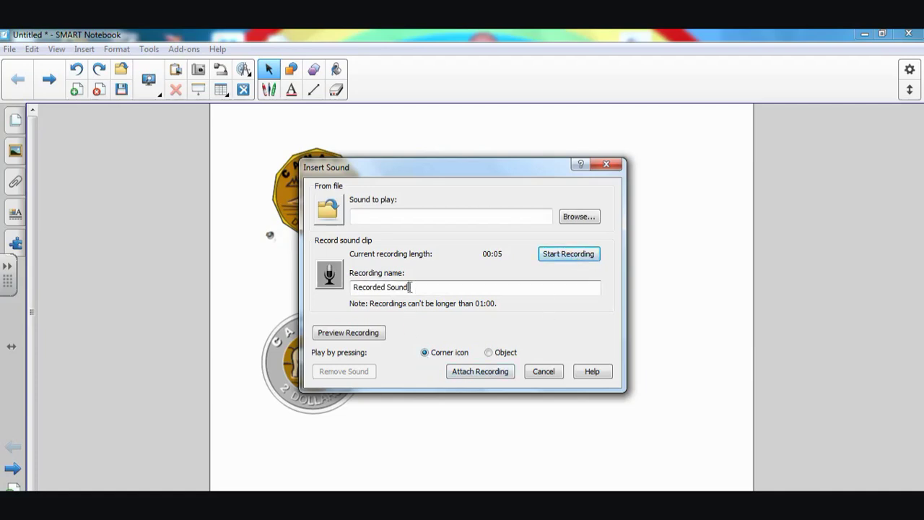
left_click_drag(411, 287, 345, 289)
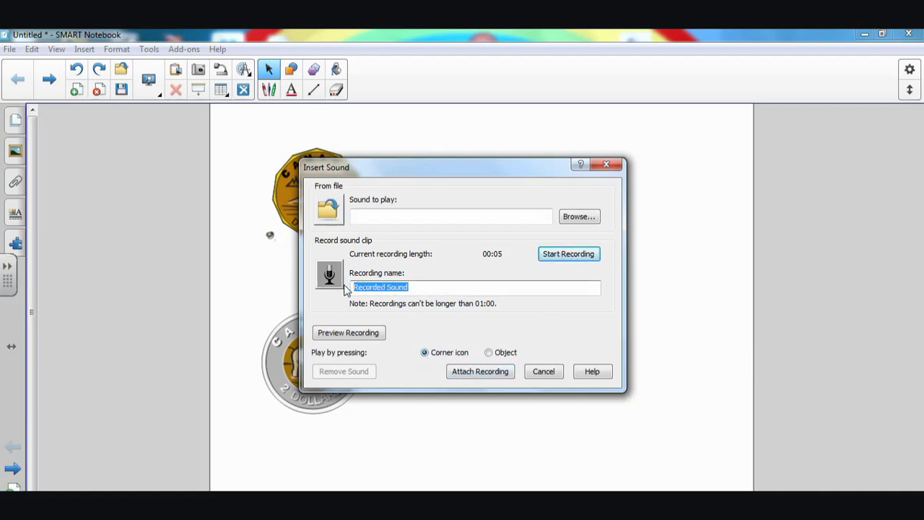
type("#1")
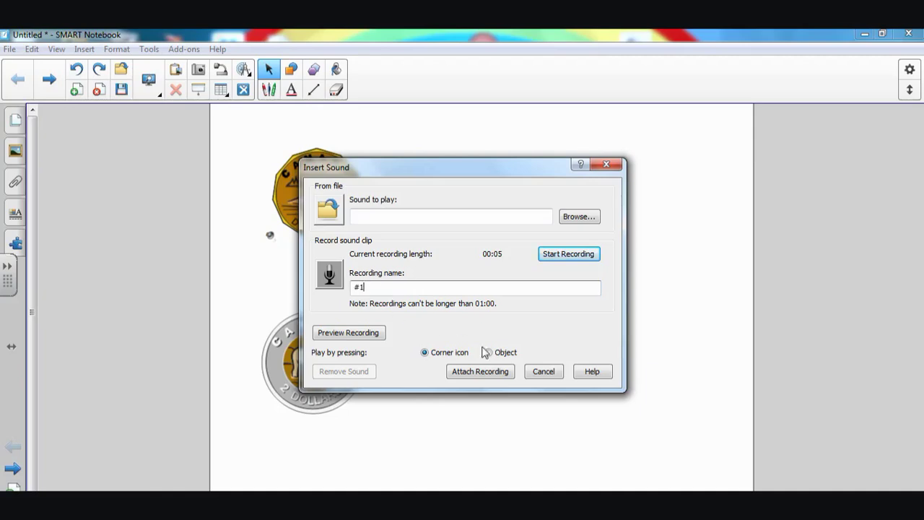
left_click(481, 372)
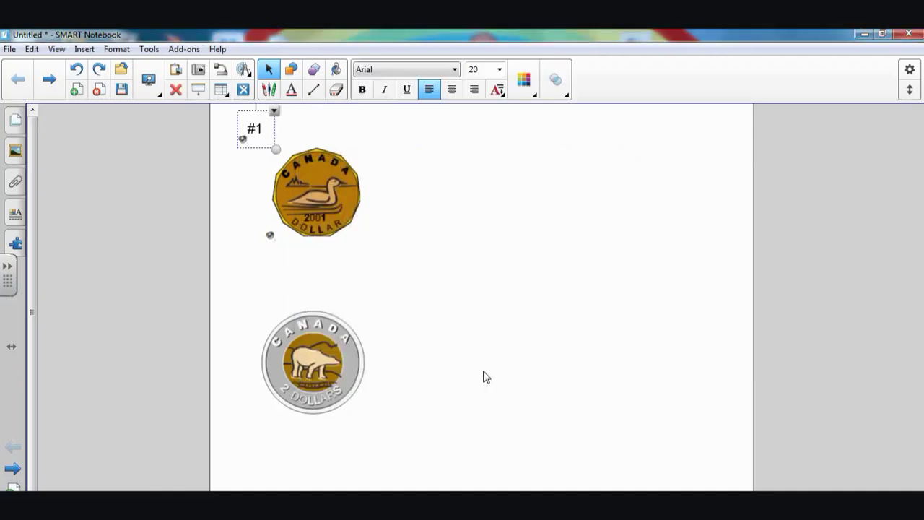
left_click_drag(258, 129, 642, 193)
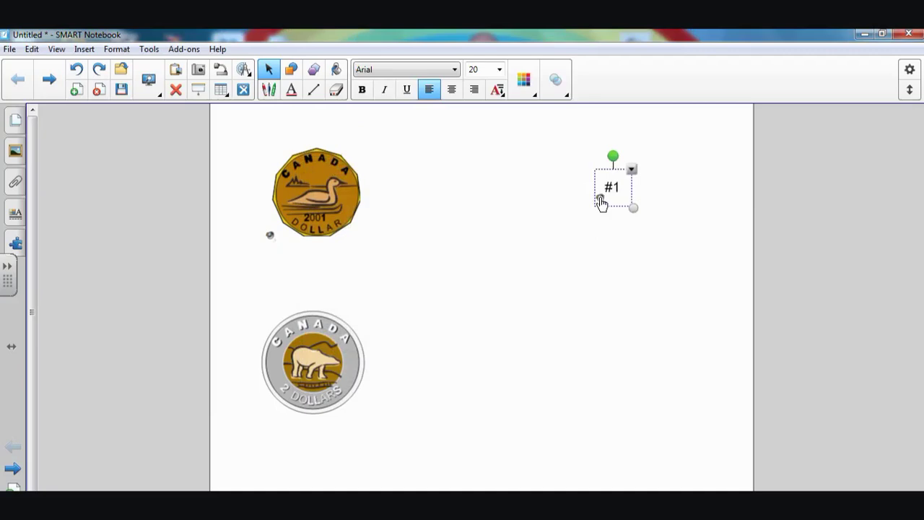
left_click(567, 265)
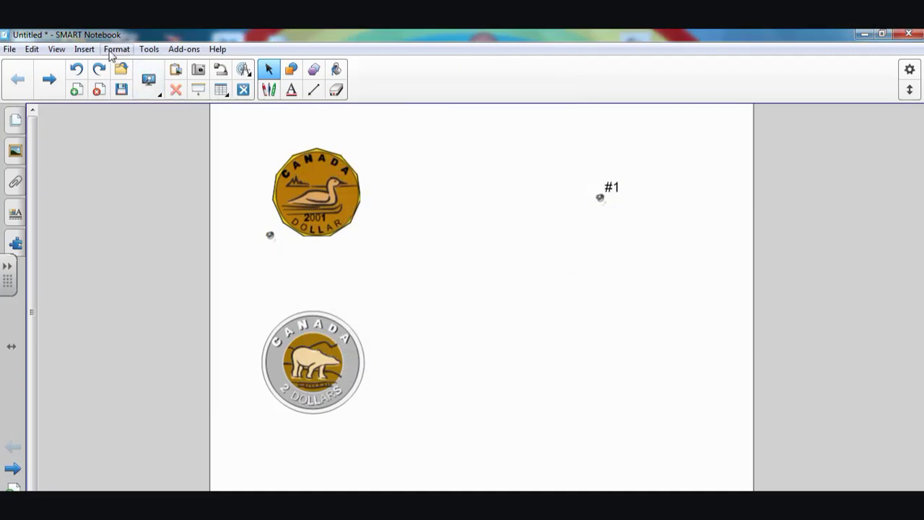
Insert a second recording of about 5 seconds named #2, played from the object itself, and place it below #1
left_click(85, 51)
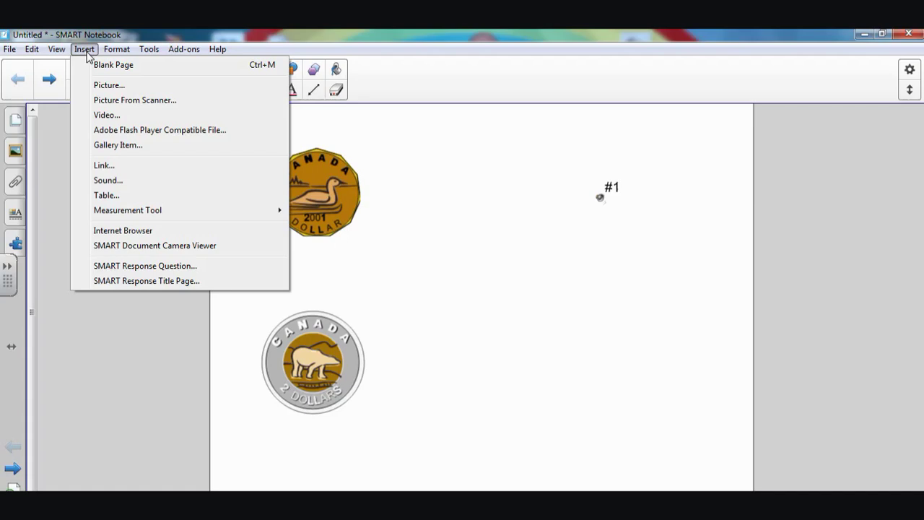
left_click(108, 181)
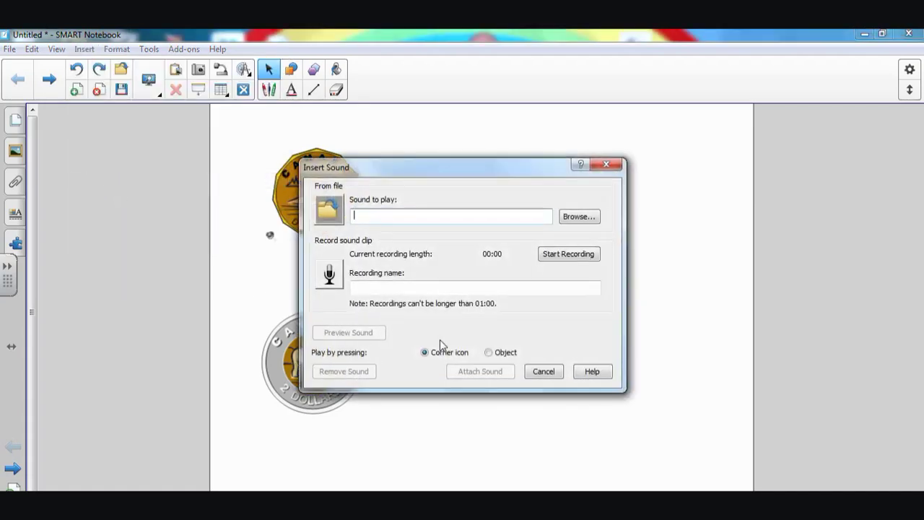
left_click(568, 254)
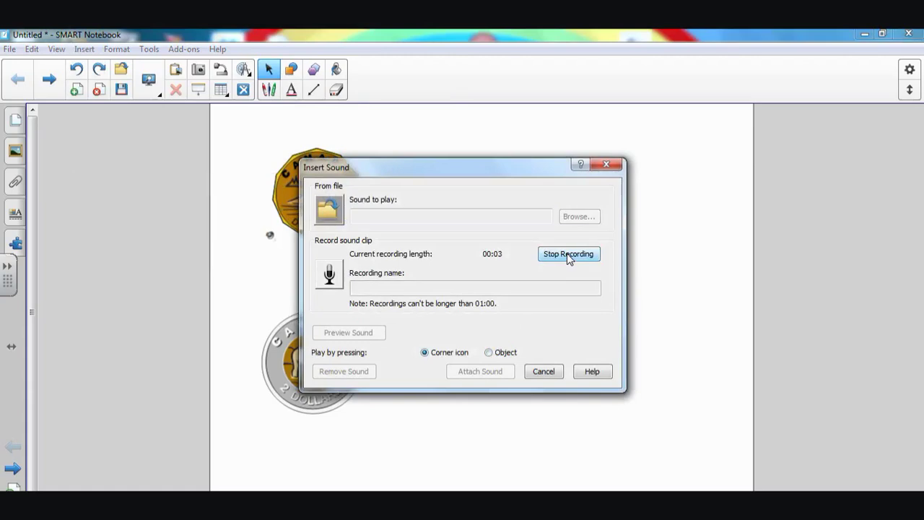
left_click(568, 254)
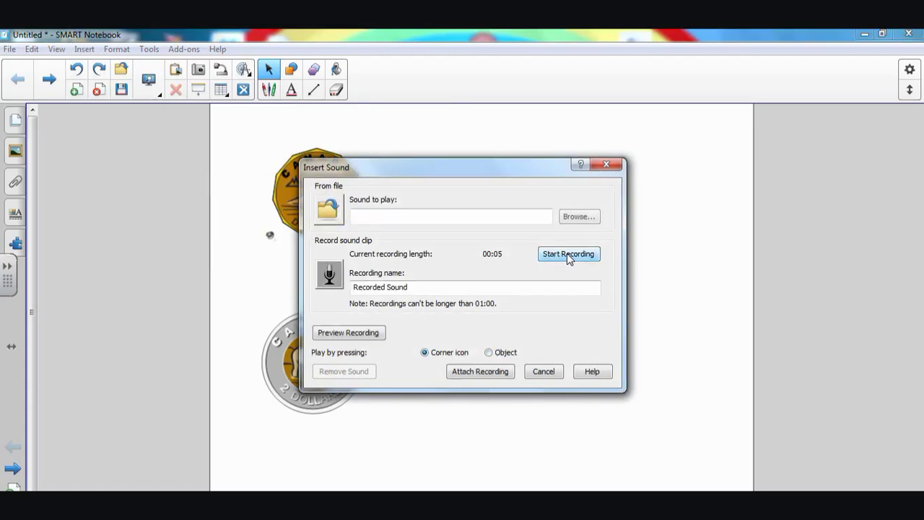
left_click(489, 352)
left_click_drag(413, 287, 331, 288)
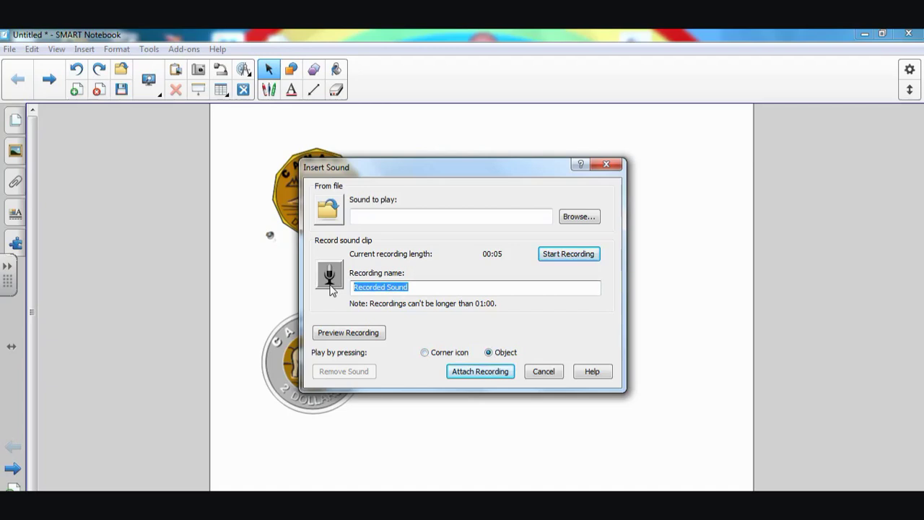
type("#2")
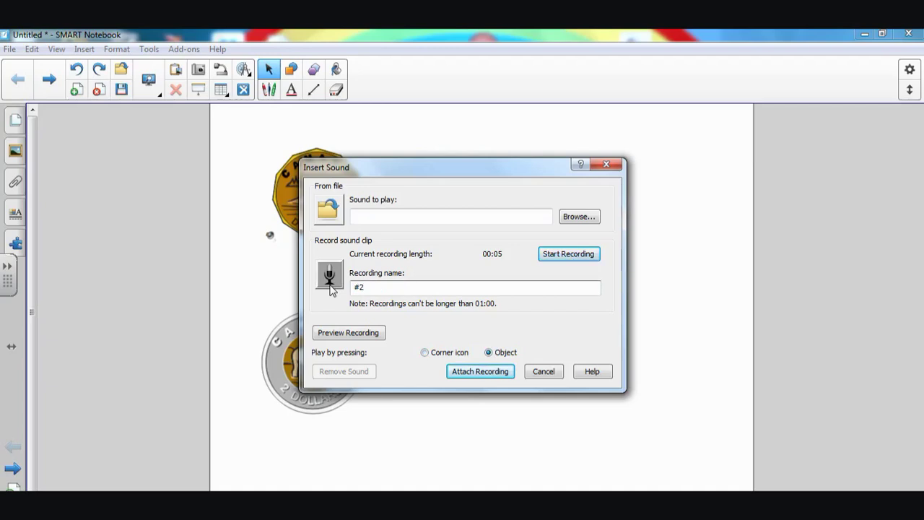
left_click(485, 371)
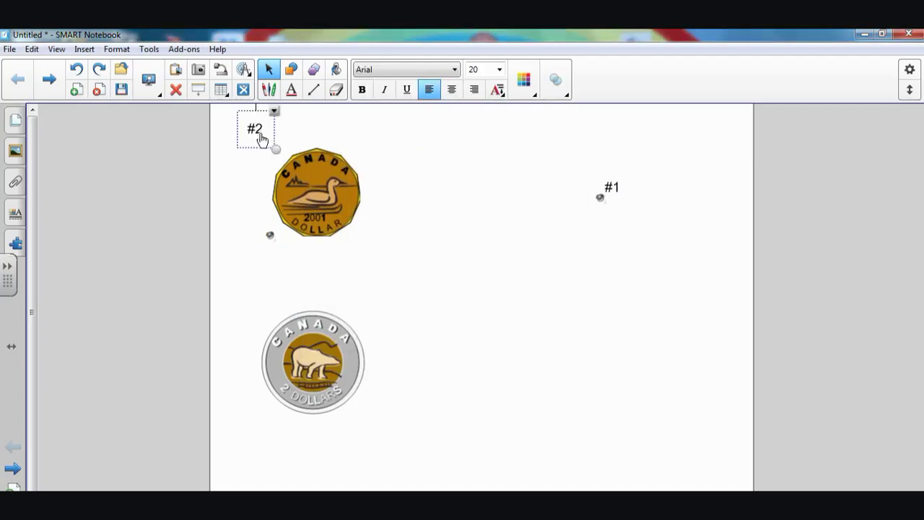
left_click_drag(264, 140, 630, 310)
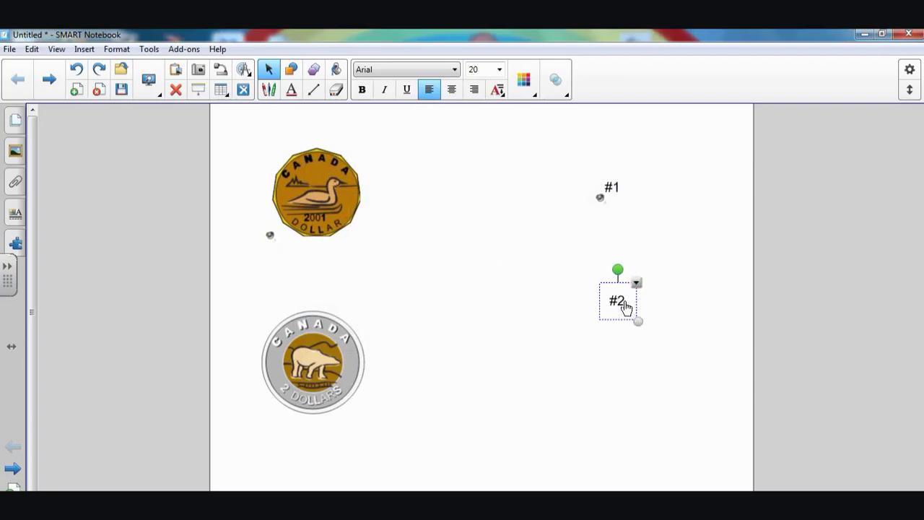
left_click(585, 394)
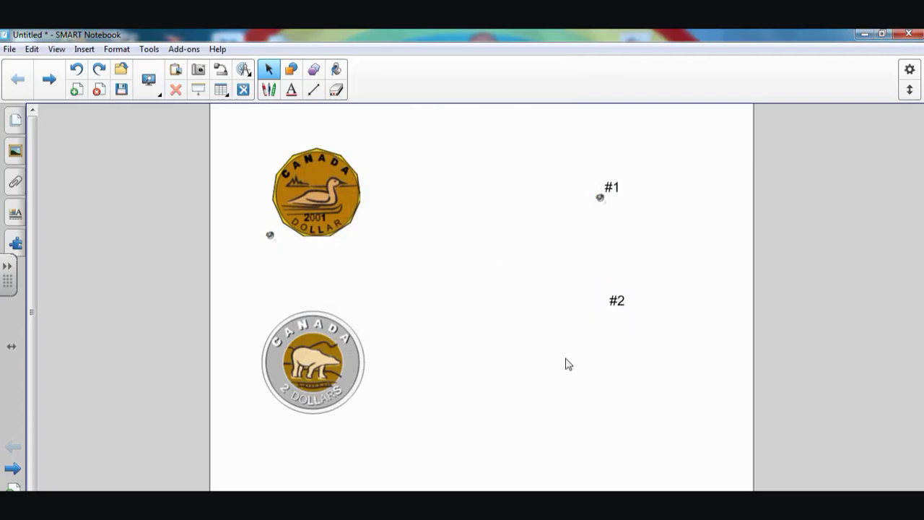
Move the #1 sound label slightly down and draw a green dotted double-headed arrow between the loonie and it
left_click(603, 208)
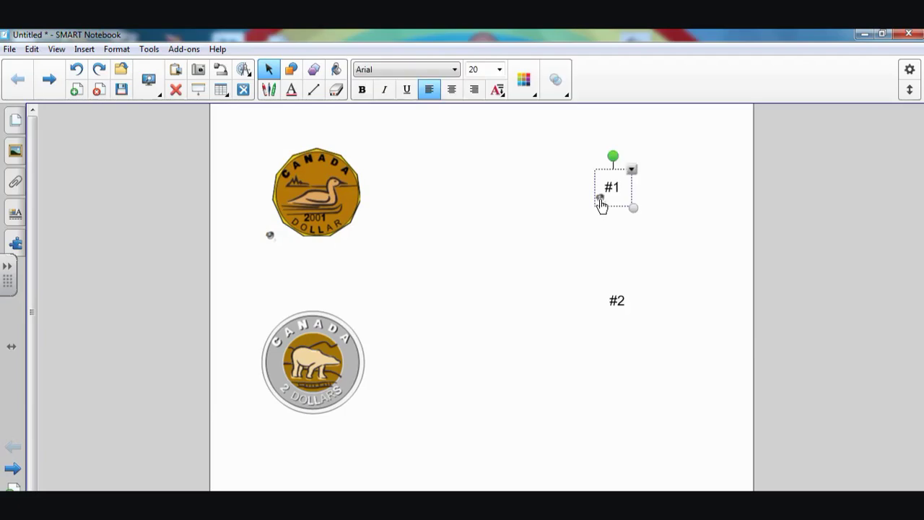
left_click_drag(614, 186, 608, 212)
left_click(313, 89)
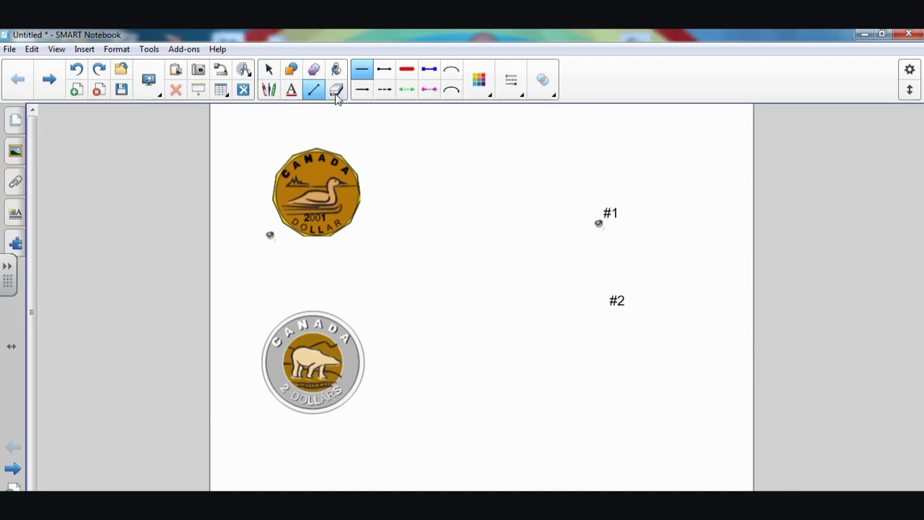
left_click(407, 89)
left_click_drag(378, 197, 577, 209)
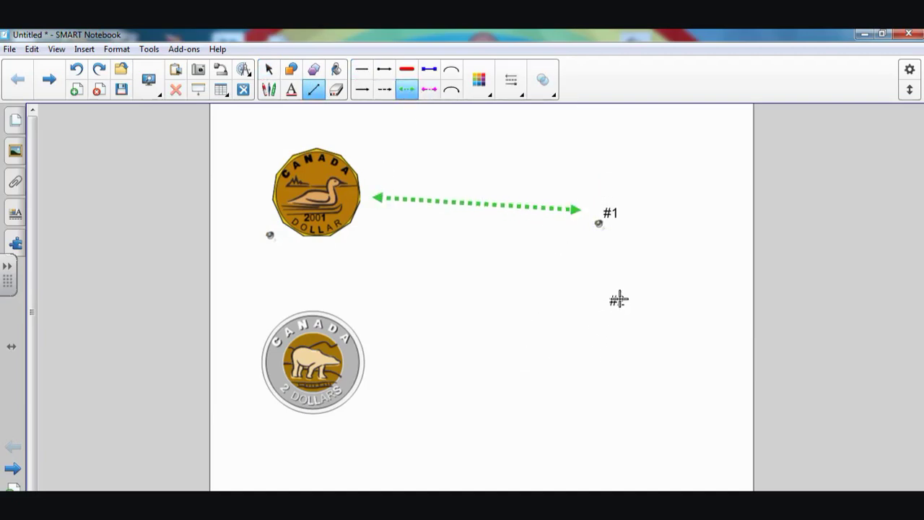
left_click(276, 75)
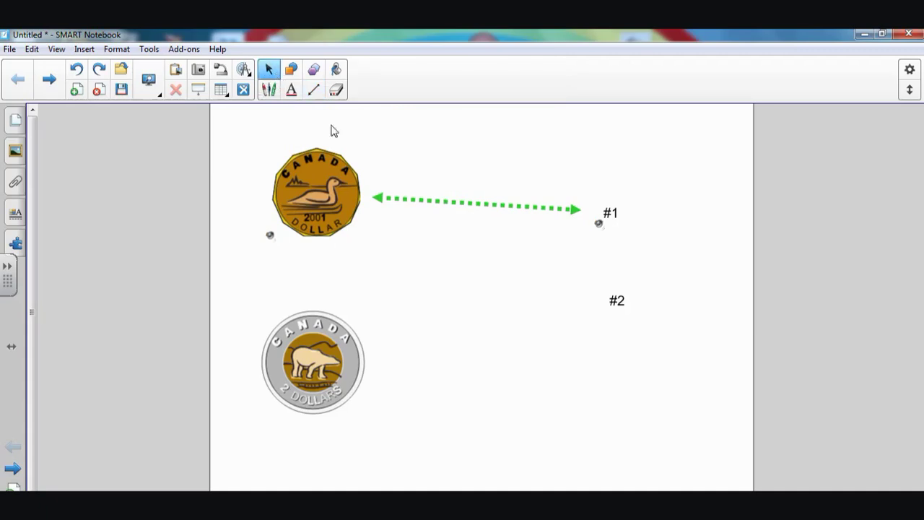
Move the #2 sound label beside the toonie and draw a black curved arrow from above the coin toward it
left_click(617, 307)
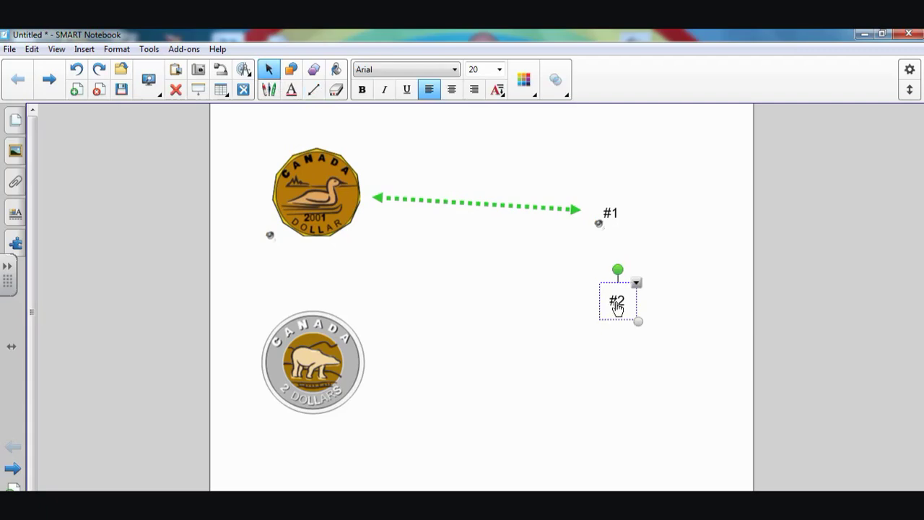
left_click_drag(617, 308, 403, 366)
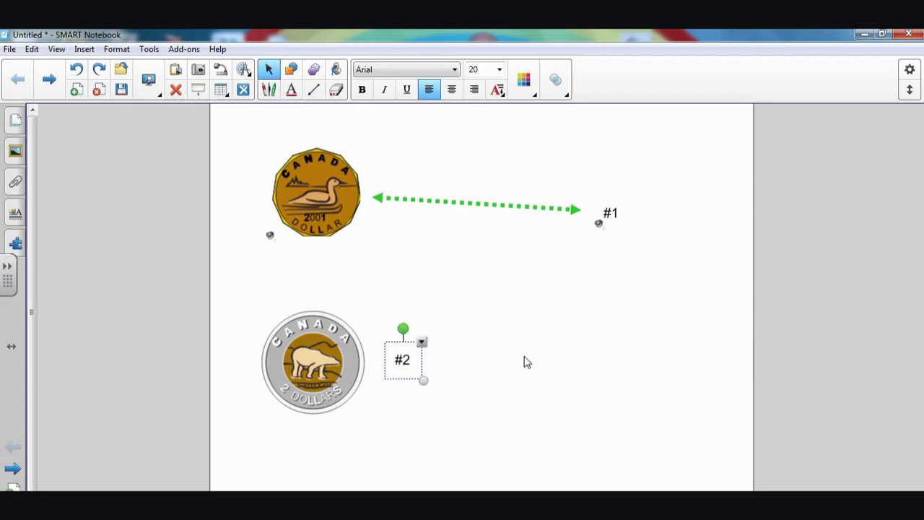
left_click(313, 90)
left_click(452, 90)
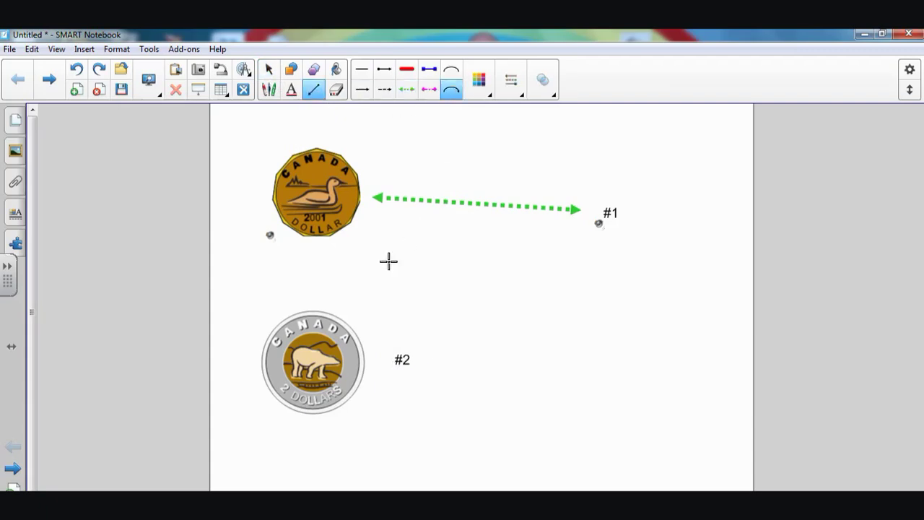
mouse_move(324, 301)
left_mouse_down()
mouse_move(367, 304)
mouse_move(388, 320)
mouse_move(409, 309)
mouse_move(412, 281)
mouse_move(400, 274)
left_mouse_up()
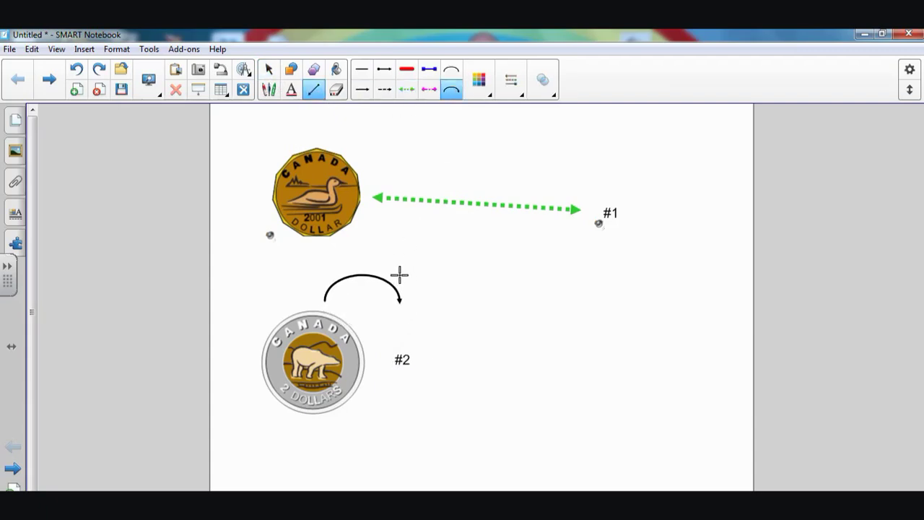
left_click(269, 69)
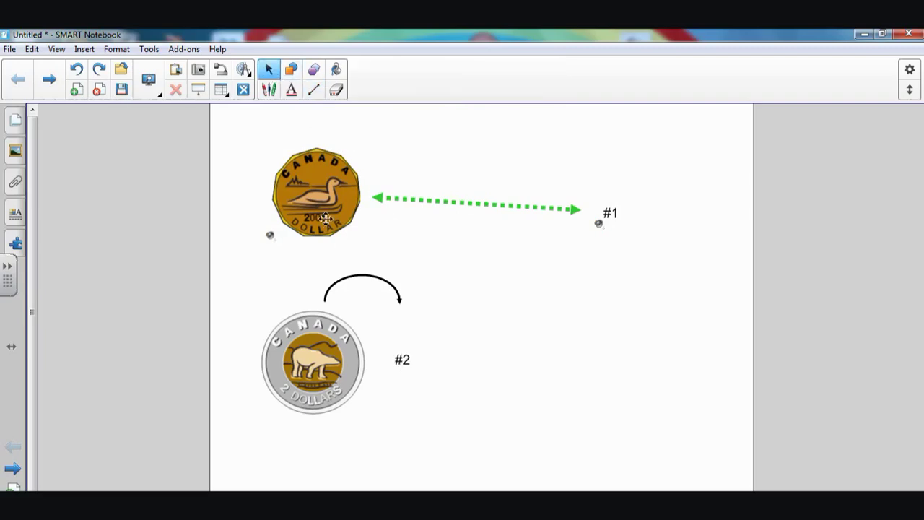
Move the #2 sound label up so it sits just below the curved arrow's head
left_click(399, 359)
left_click_drag(400, 359, 395, 336)
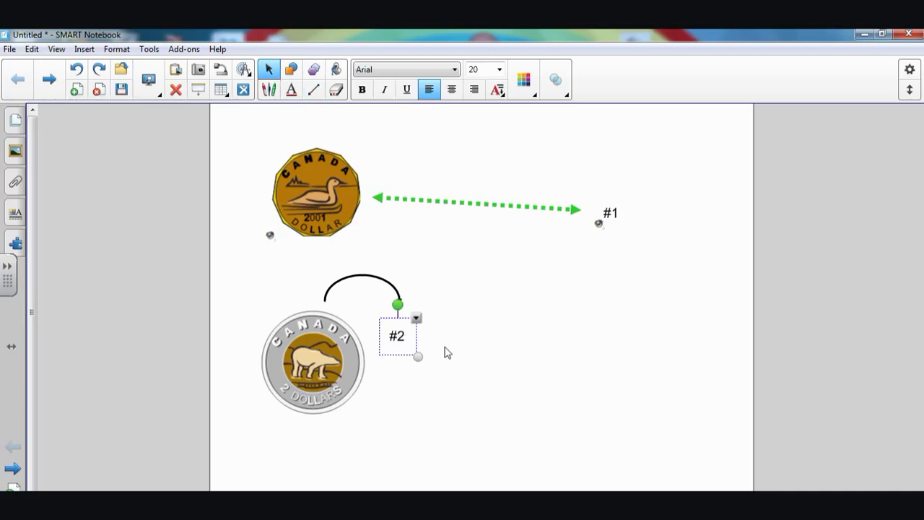
left_click(477, 354)
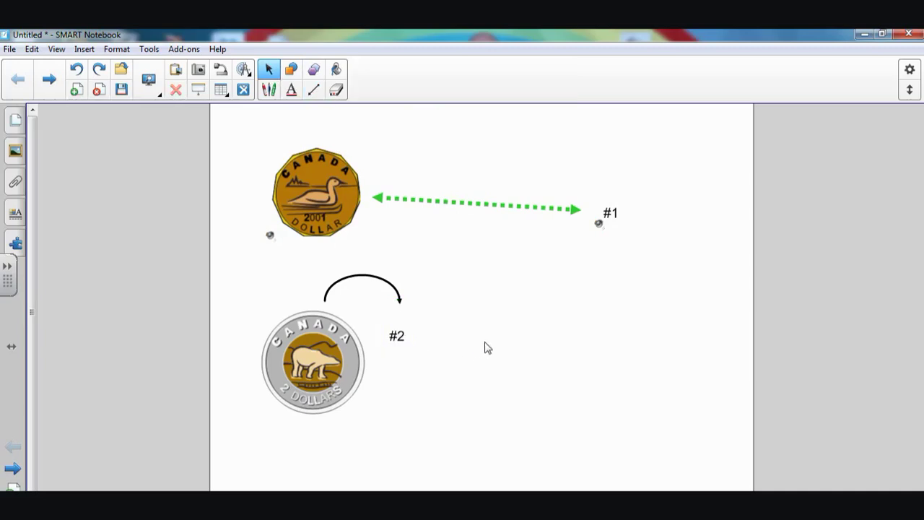
Review the toonie's object commands and the page's insert commands, including Link and Sound
left_click(309, 362)
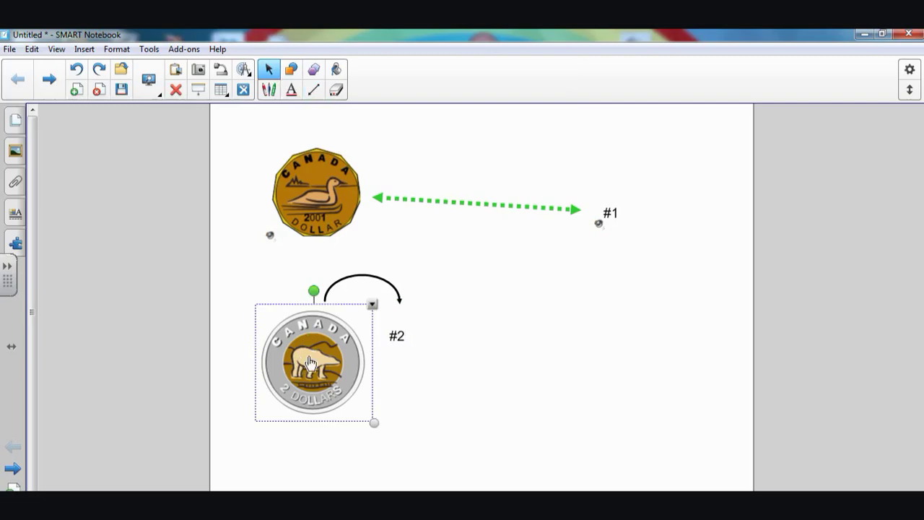
left_click(372, 305)
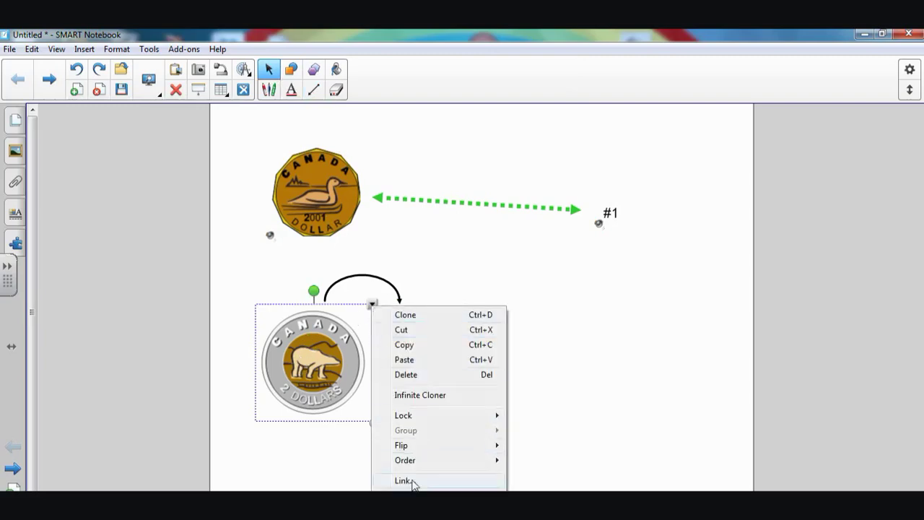
left_click(547, 380)
left_click(547, 380)
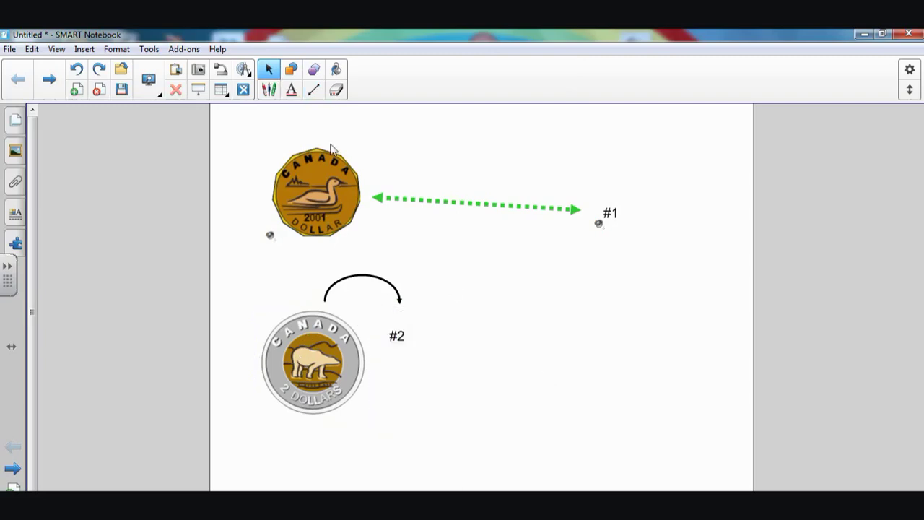
left_click(84, 49)
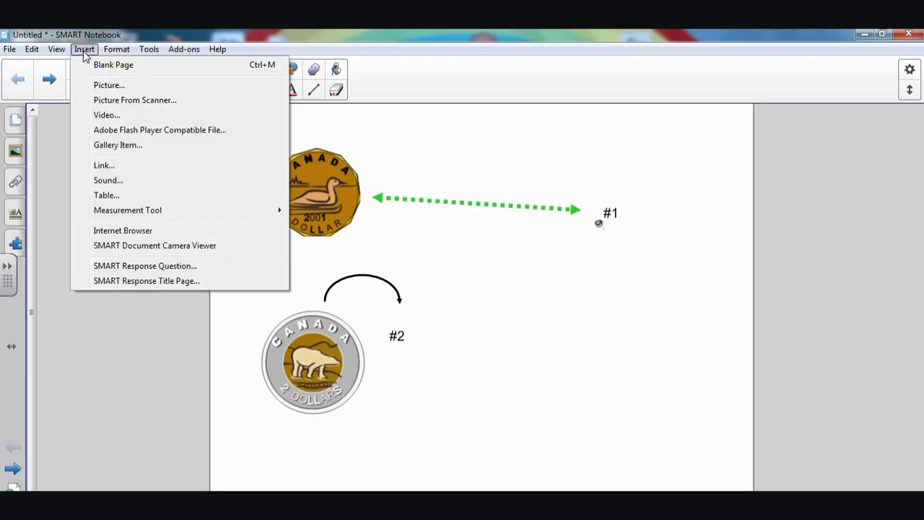